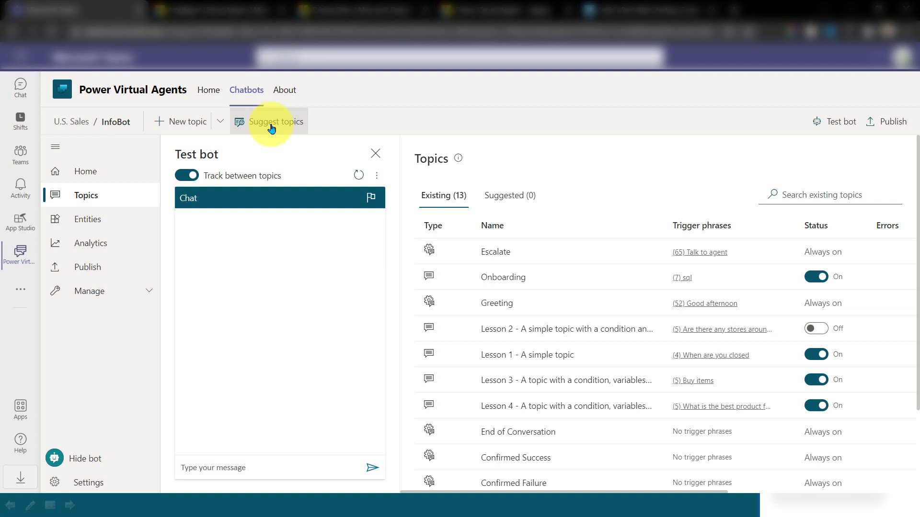
click(272, 123)
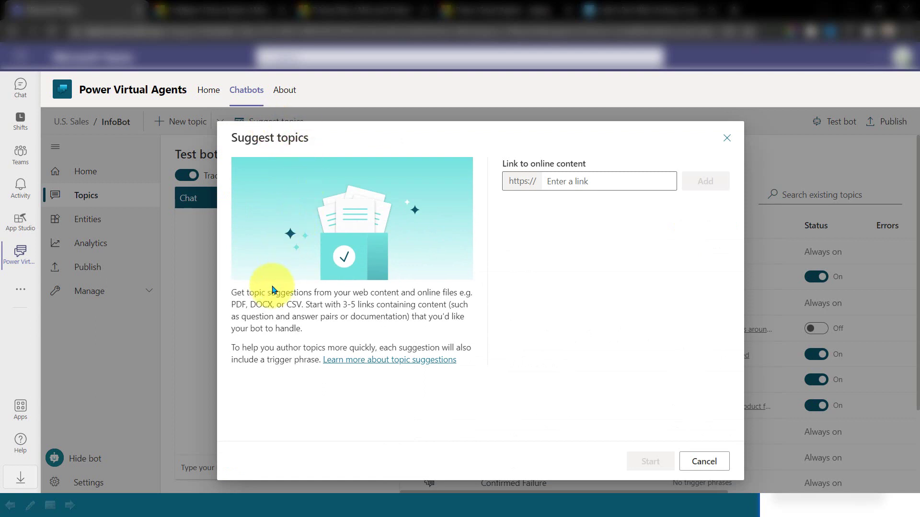
drag(269, 292, 411, 288)
click(411, 289)
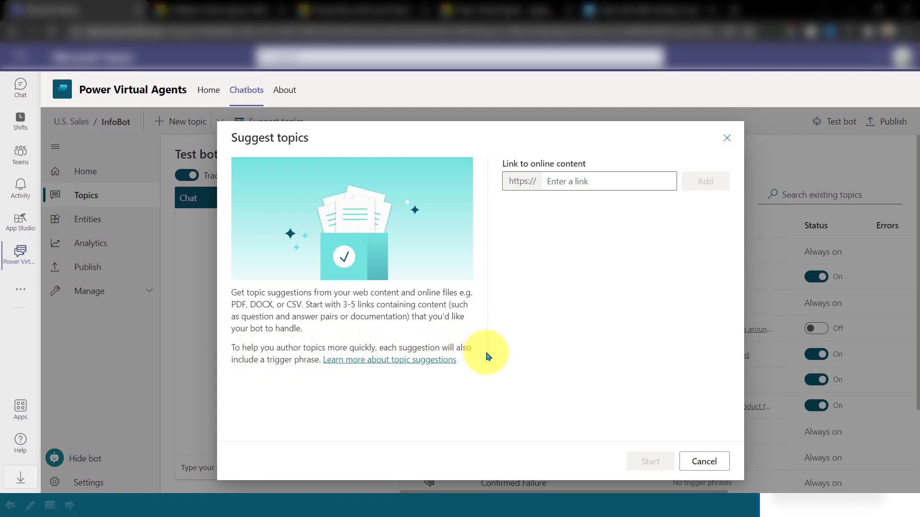
click(637, 180)
text(ww)
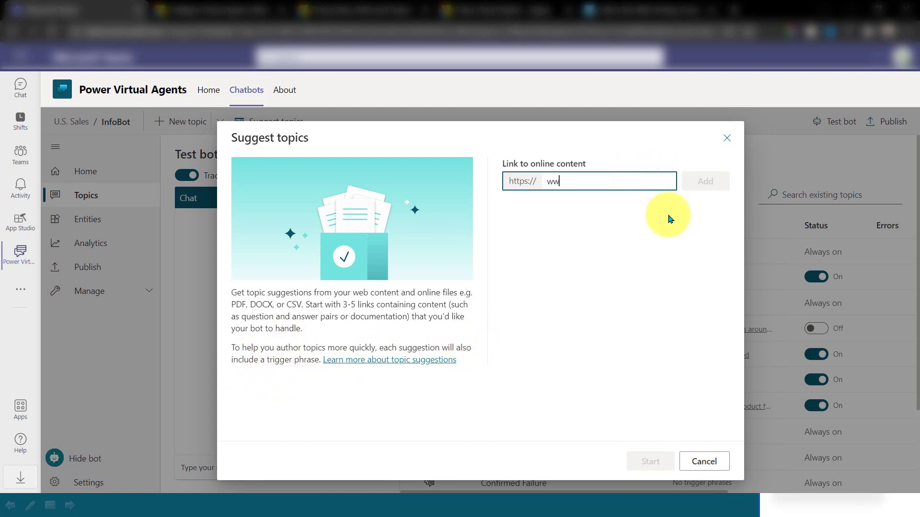
text(w.taik18.com)
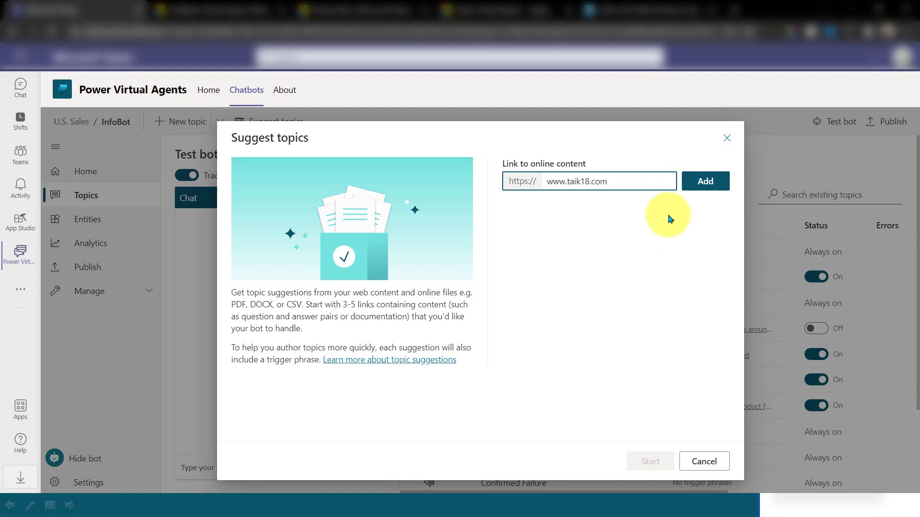
click(704, 181)
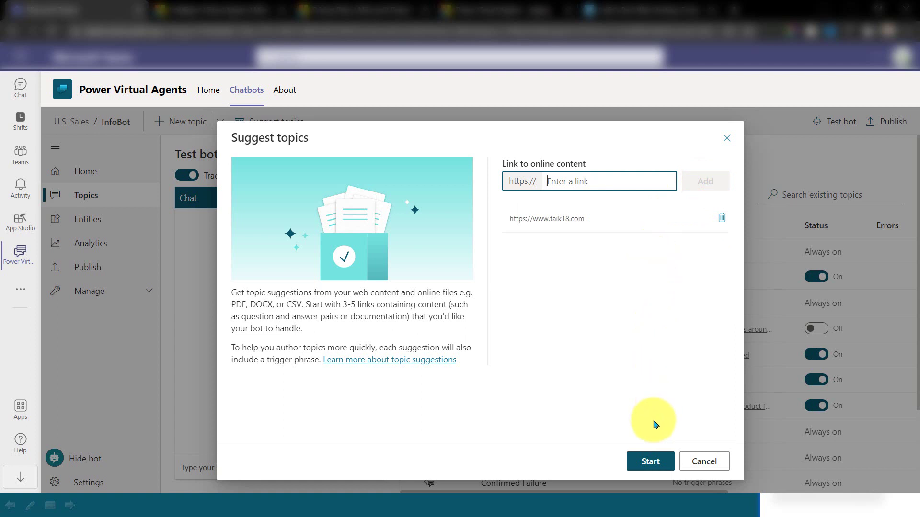
click(647, 461)
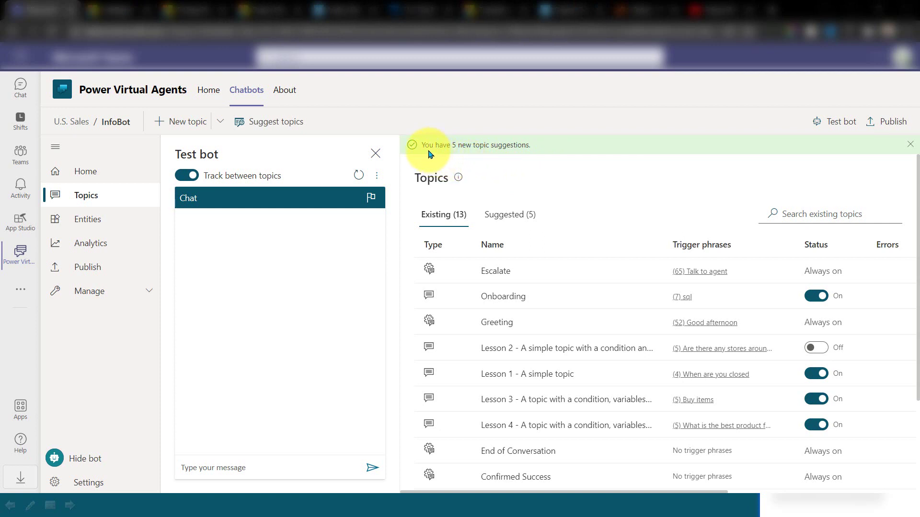
Review the suggested topics and read through the "Welcome to TAIK18" suggestion's trigger phrase and message down to its end.
drag(434, 145, 521, 145)
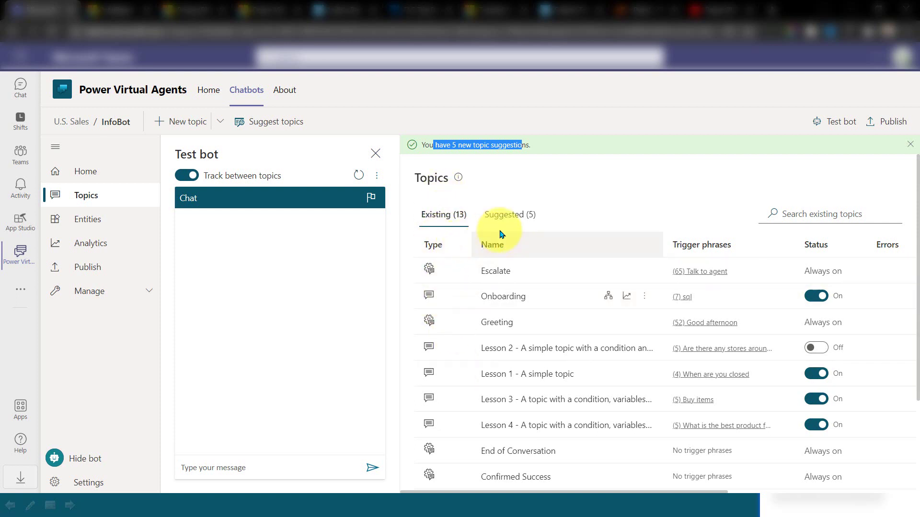
click(529, 216)
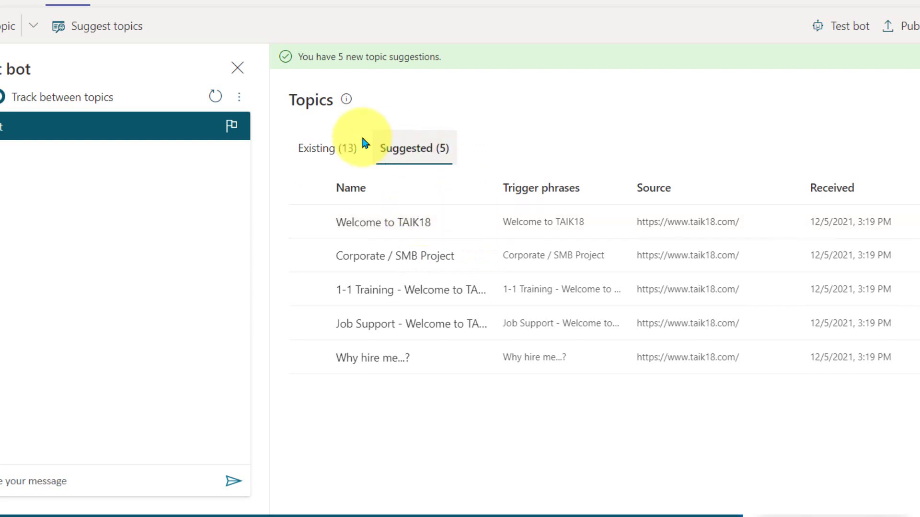
click(376, 222)
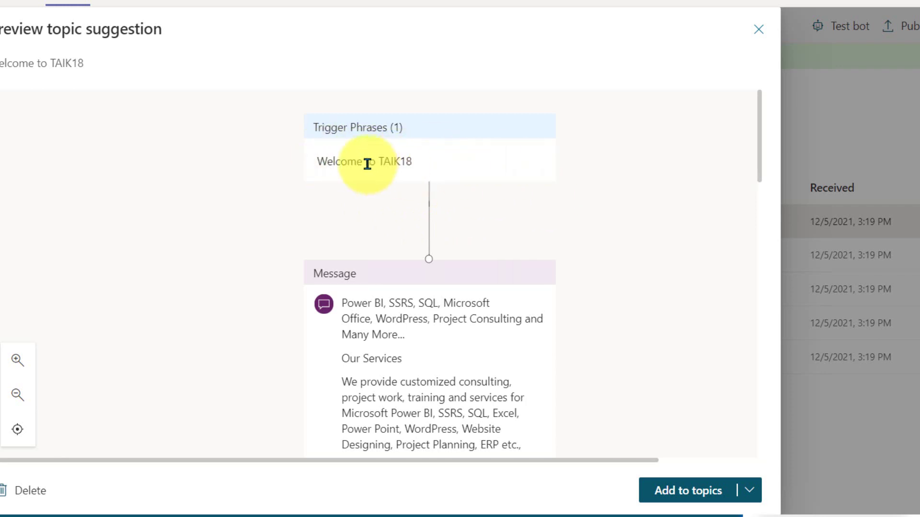
scroll(600, 182, down, 3)
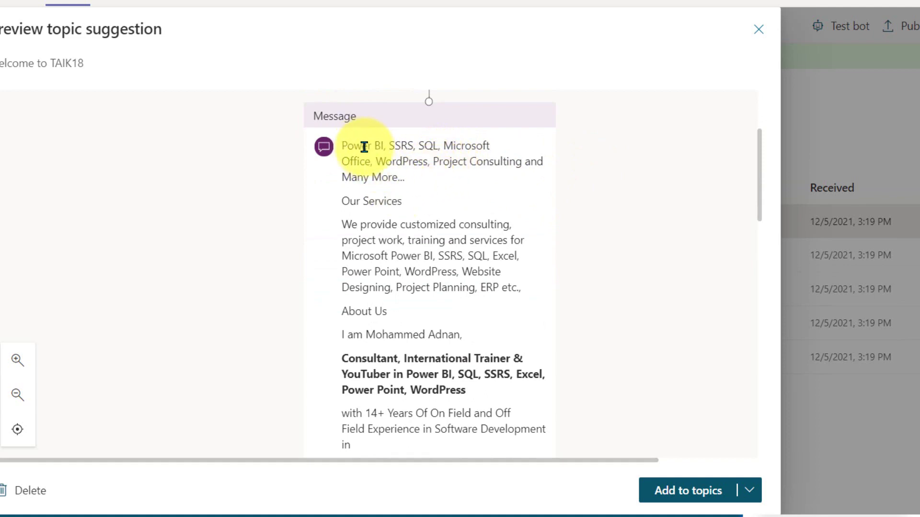
drag(364, 147, 397, 201)
scroll(415, 268, down, 2)
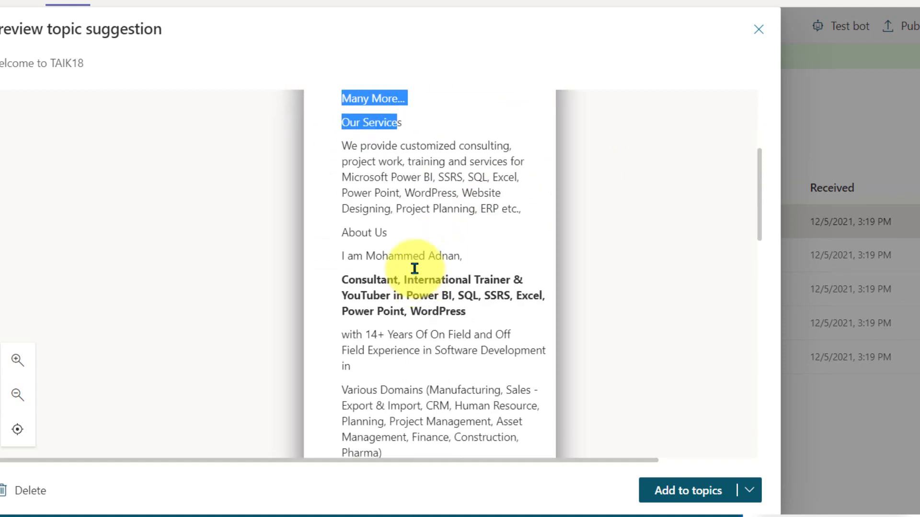
drag(414, 266, 437, 349)
scroll(468, 293, down, 9)
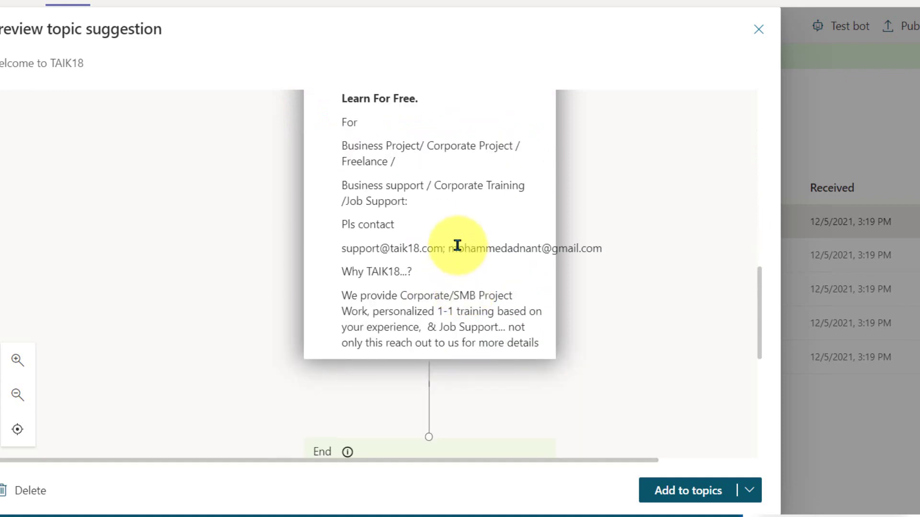
drag(437, 220, 469, 308)
scroll(489, 294, down, 3)
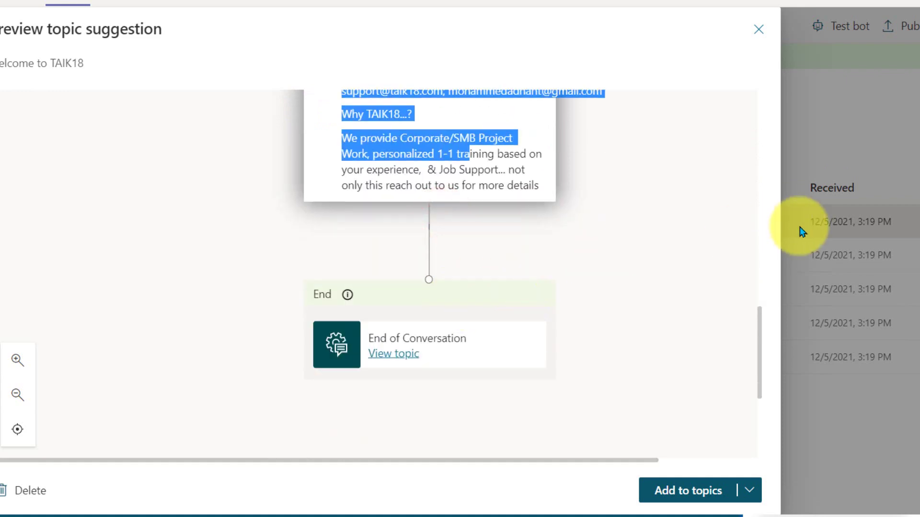
click(765, 37)
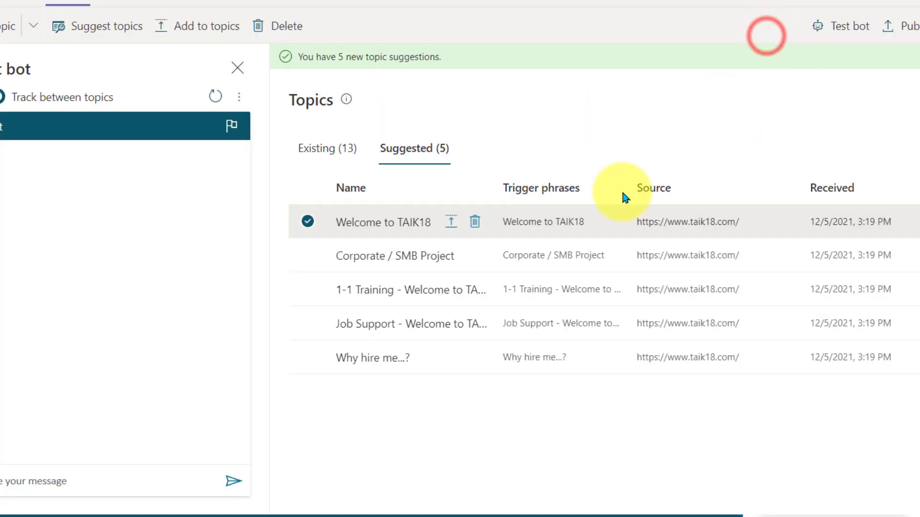
Preview the "Corporate / SMB Project" suggestion and examine its message text.
click(375, 253)
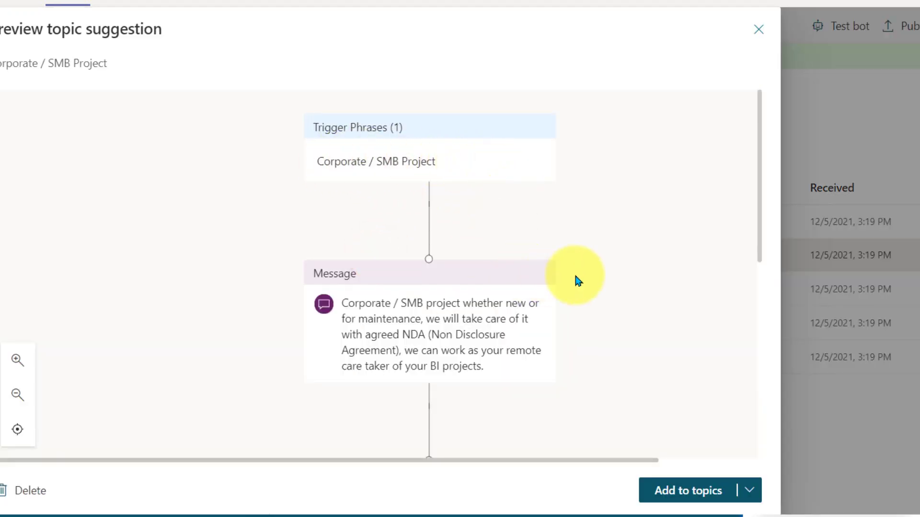
scroll(575, 273, down, 3)
drag(364, 226, 548, 282)
click(492, 246)
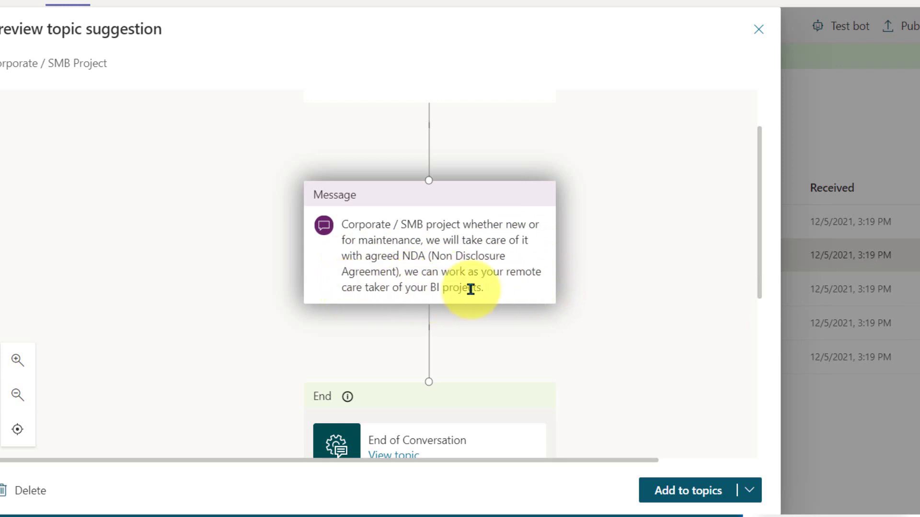
click(765, 29)
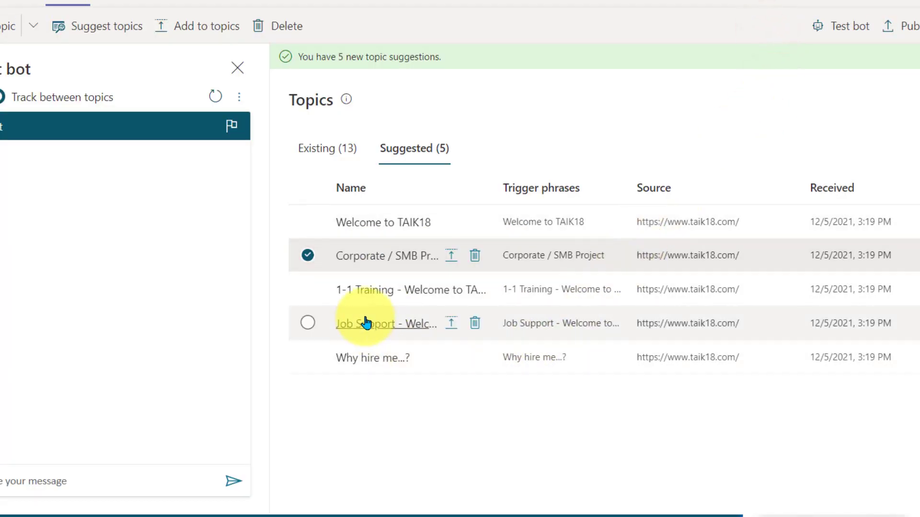
Preview the "1-1 Training - Welcome to TAIK18" and "Job Support - Welcome to TAIK18" suggestions through to their end nodes.
click(383, 291)
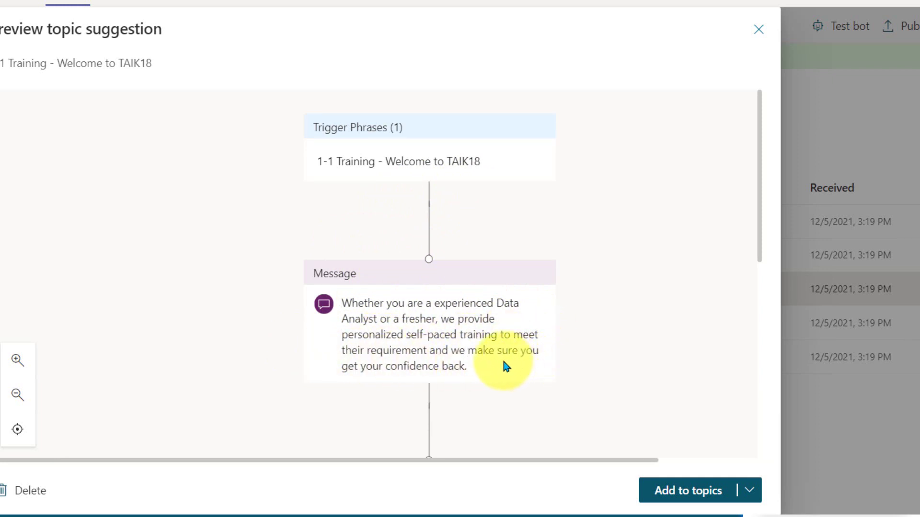
scroll(513, 258, down, 3)
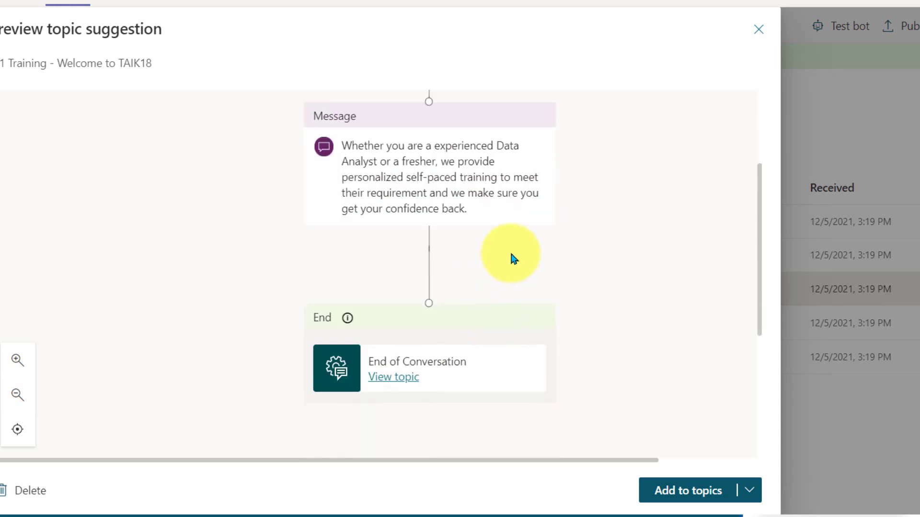
click(759, 29)
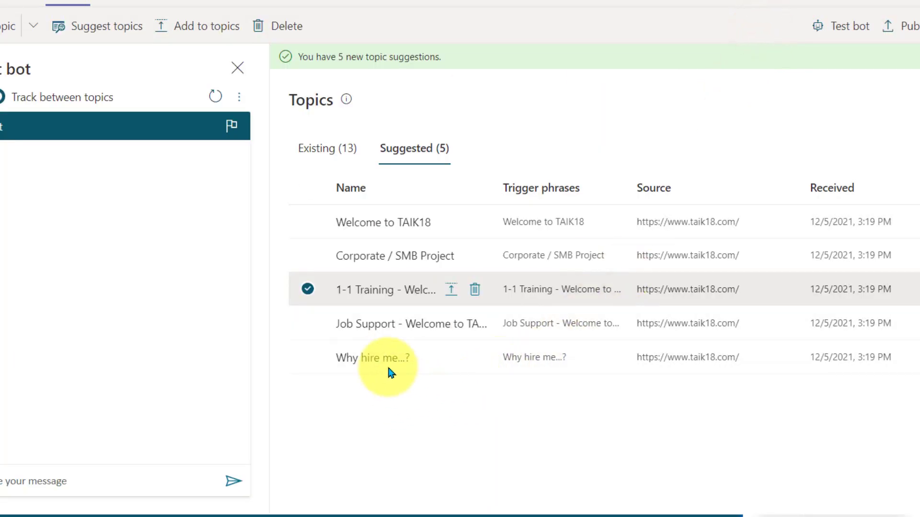
click(370, 326)
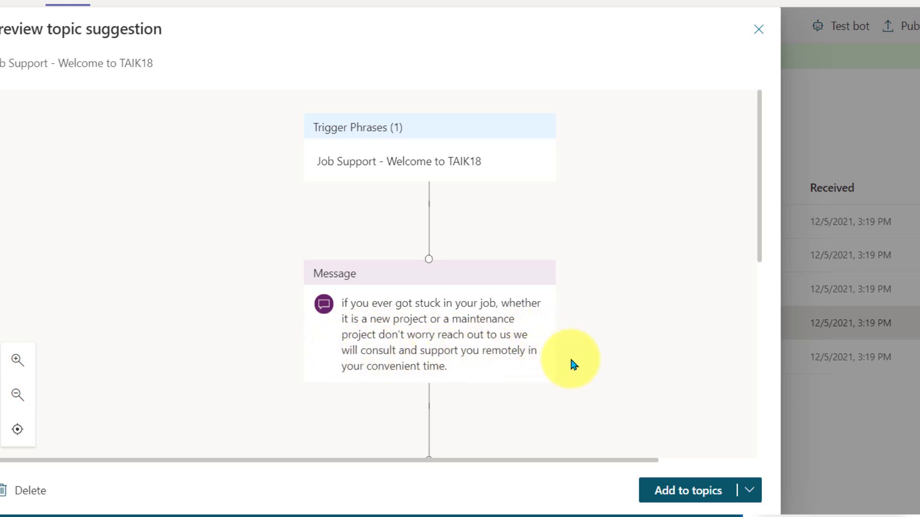
scroll(629, 275, down, 5)
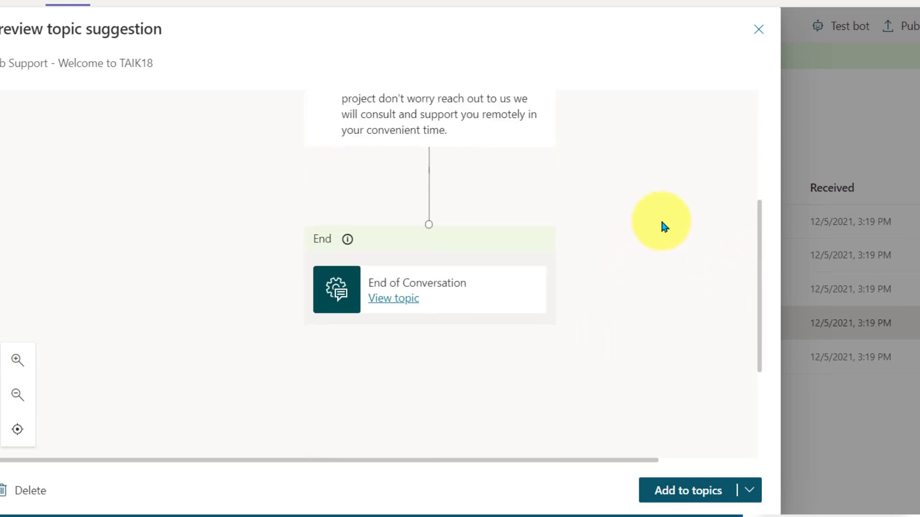
click(759, 29)
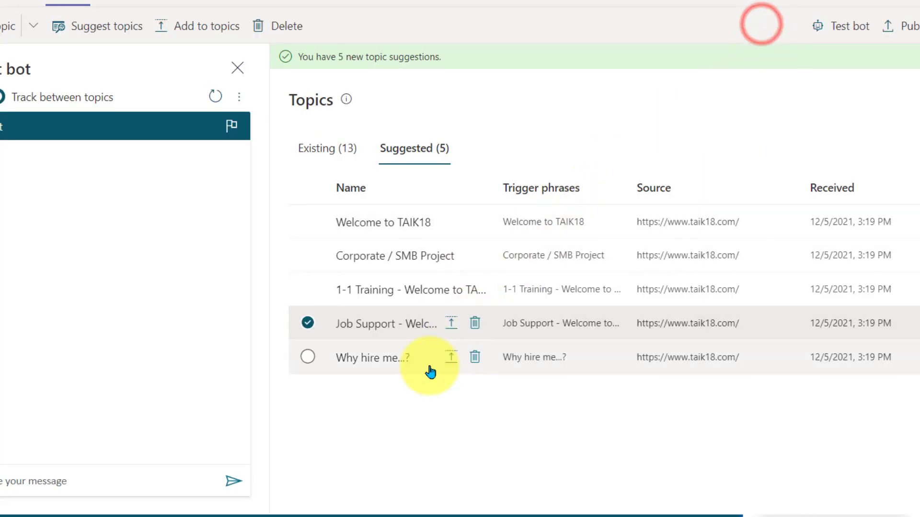
Preview the "Why hire me...?" suggestion and read its full message, including the project figures and client testimonials.
click(363, 359)
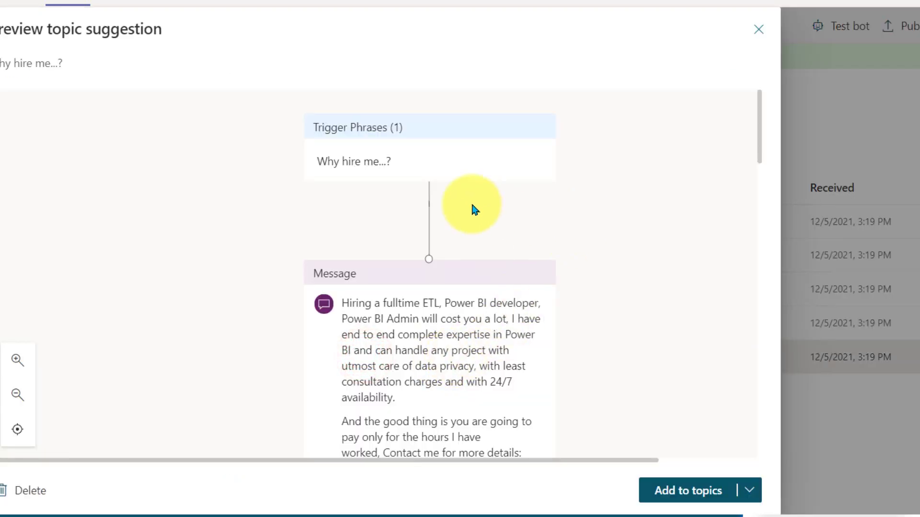
scroll(470, 202, down, 3)
scroll(470, 202, up, 3)
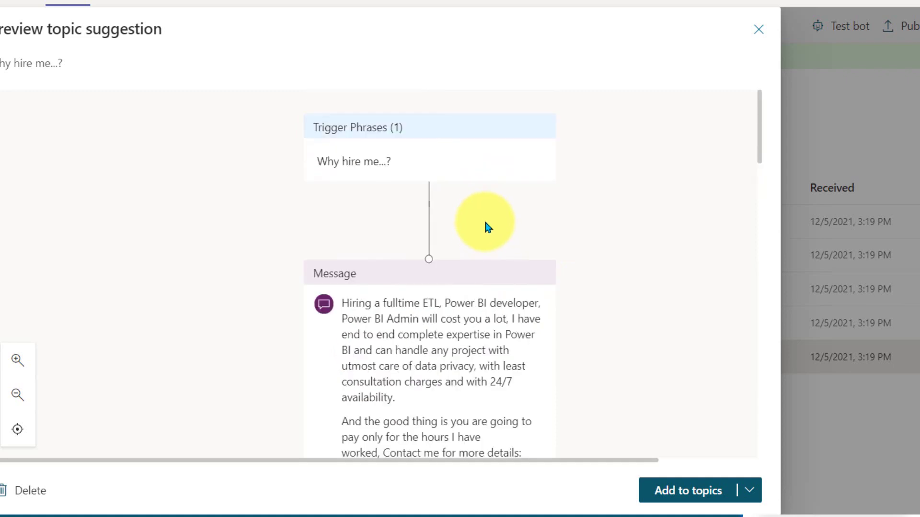
scroll(484, 220, down, 2)
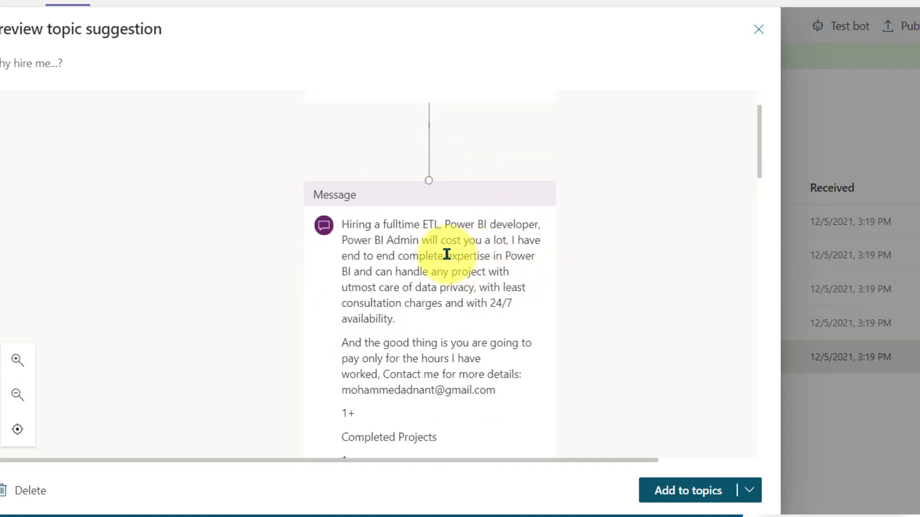
scroll(447, 256, down, 6)
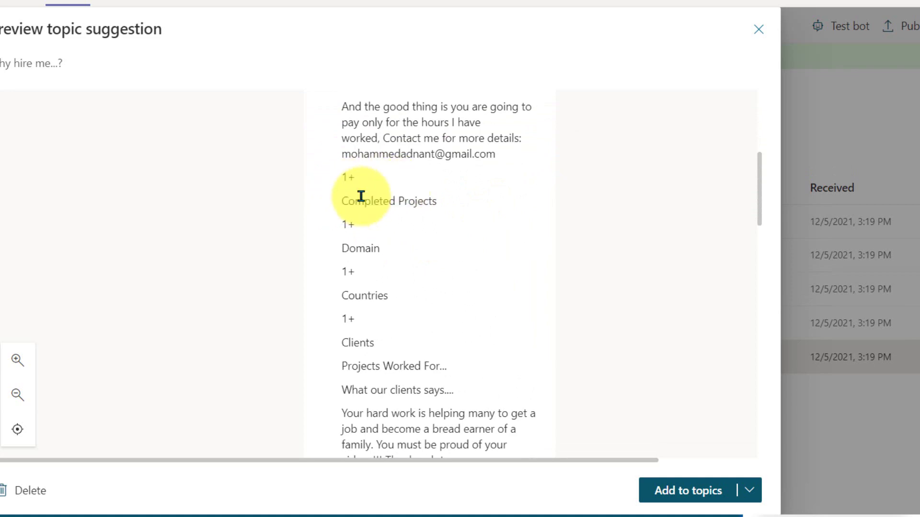
scroll(469, 230, up, 2)
scroll(469, 232, down, 4)
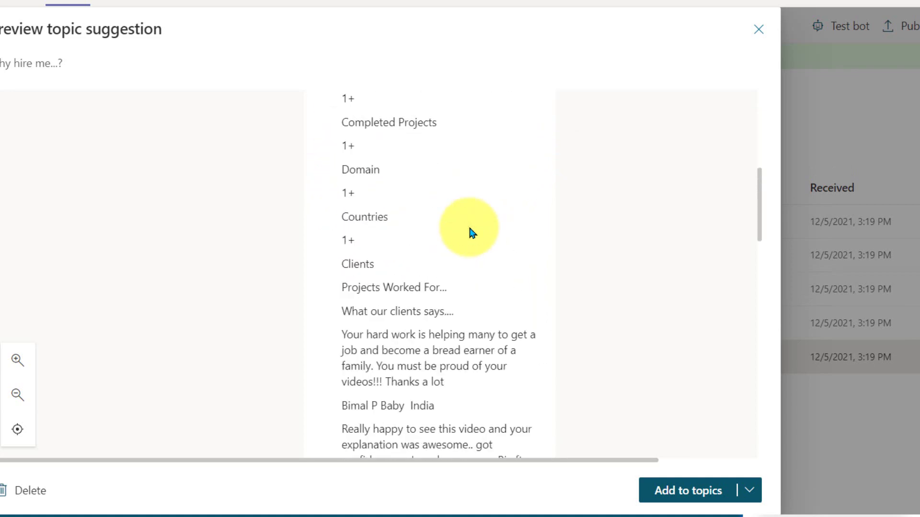
scroll(470, 232, up, 1)
scroll(469, 233, down, 5)
scroll(467, 230, down, 7)
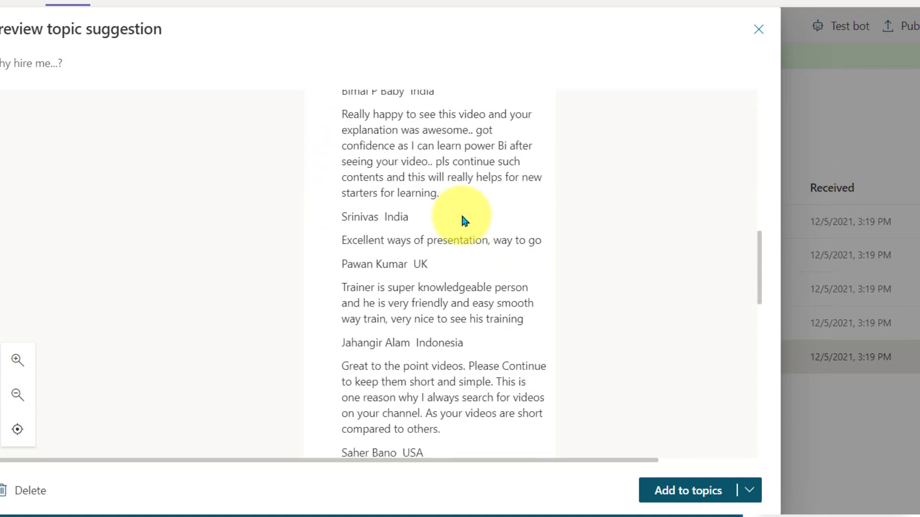
scroll(455, 262, down, 4)
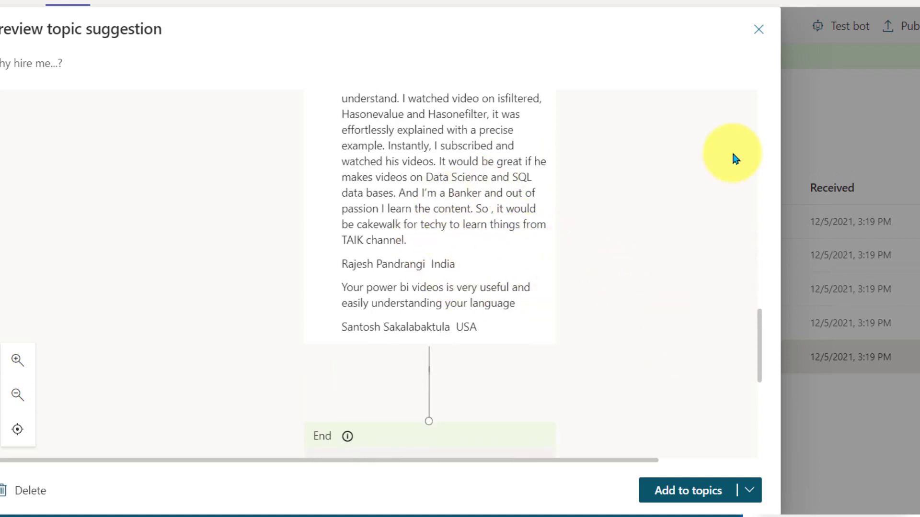
click(759, 29)
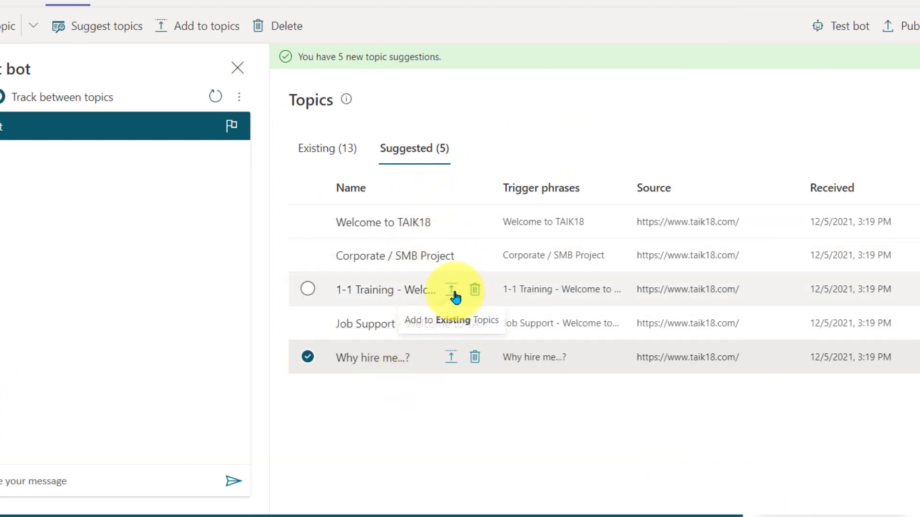
Add the "1-1 Training - Welcome to TAIK18" suggestion to the existing topics and open that topic's setup.
click(450, 290)
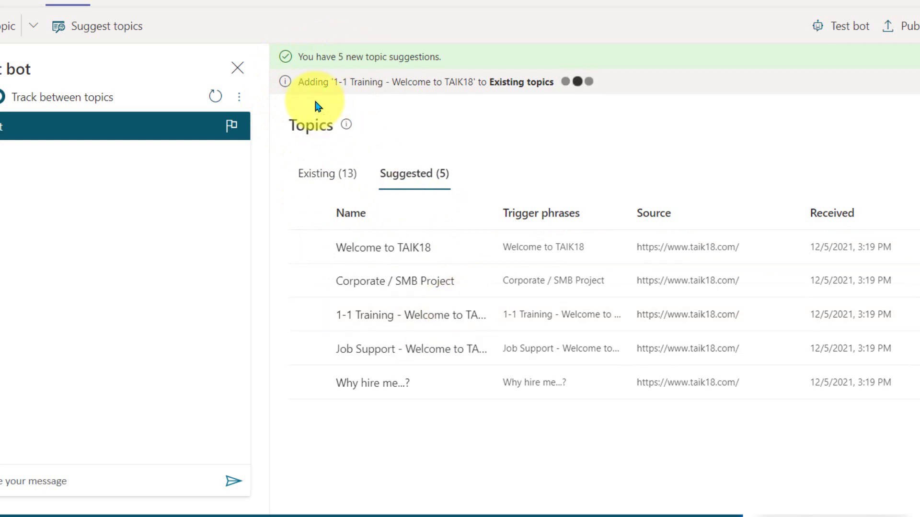
drag(382, 82, 557, 83)
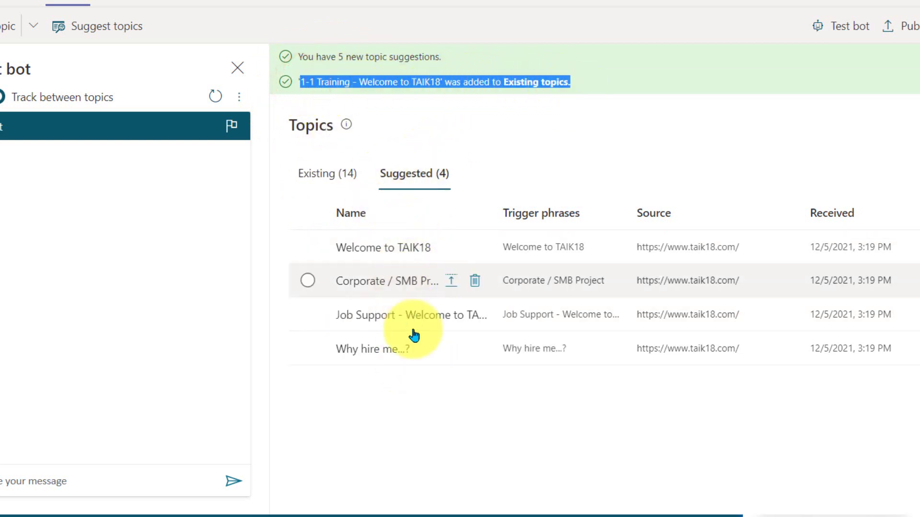
click(325, 172)
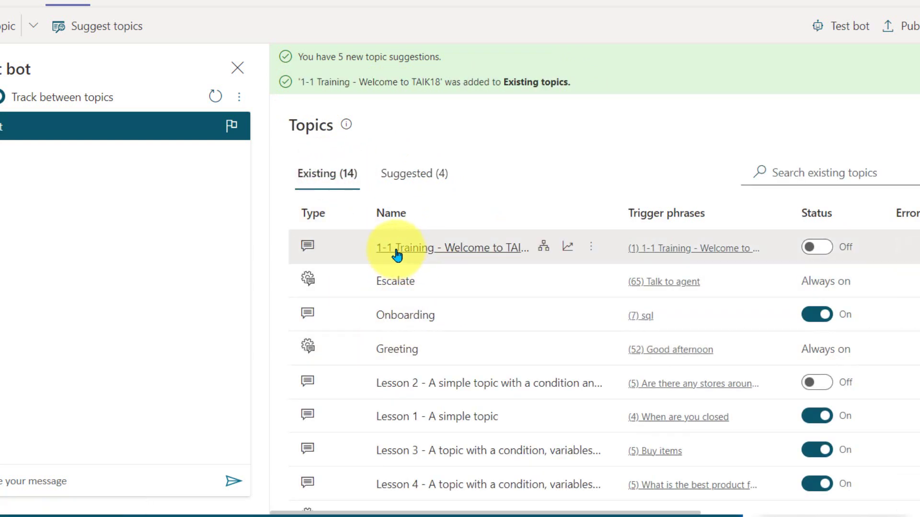
click(465, 248)
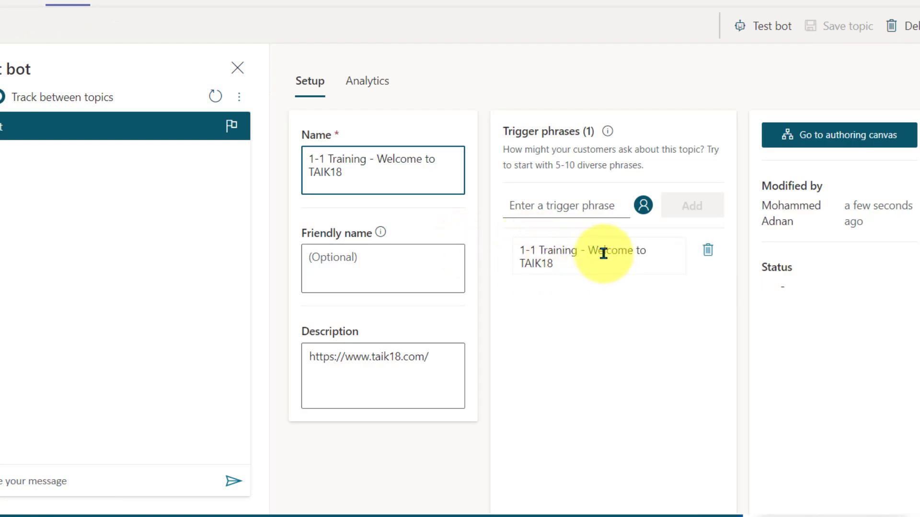
Add "training" as a trigger phrase for the 1-1 Training topic.
click(583, 203)
text(tr)
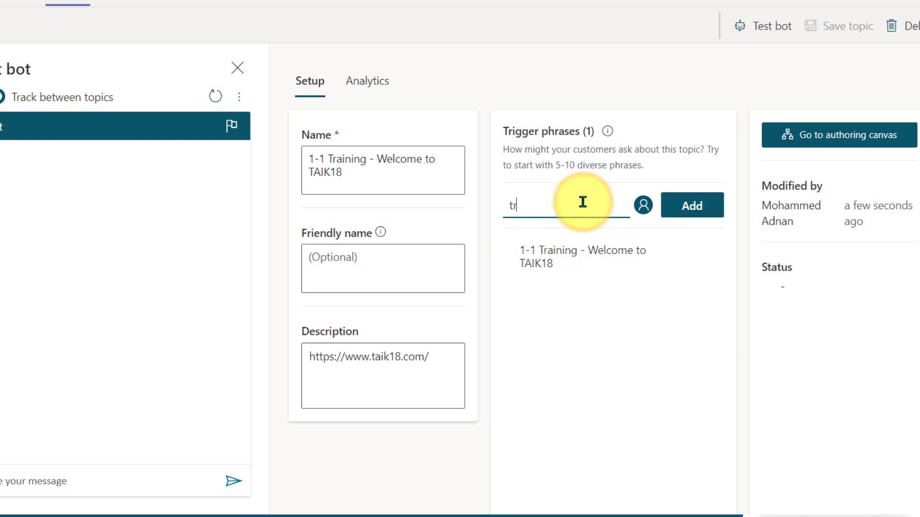
text(aining)
key(Return)
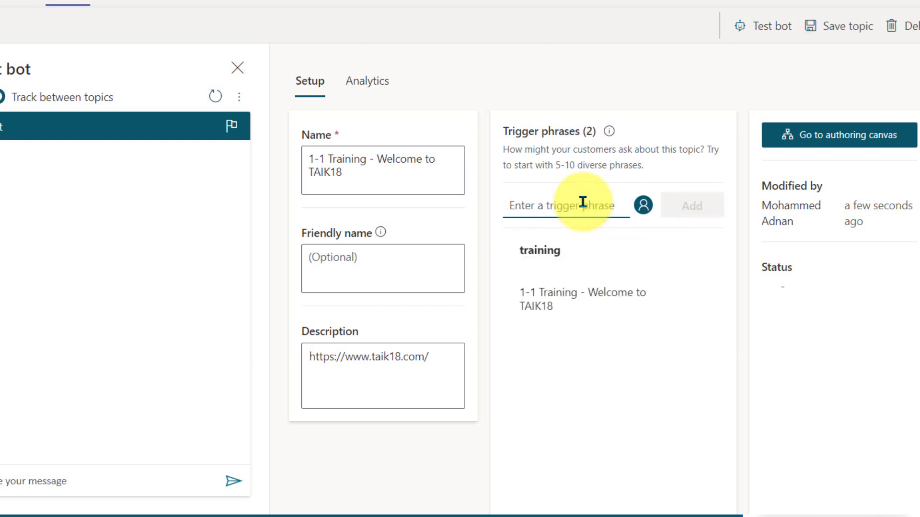
Add "power bi training" as another trigger phrase and save the topic.
text(poer)
key(BackSpace)
key(BackSpace)
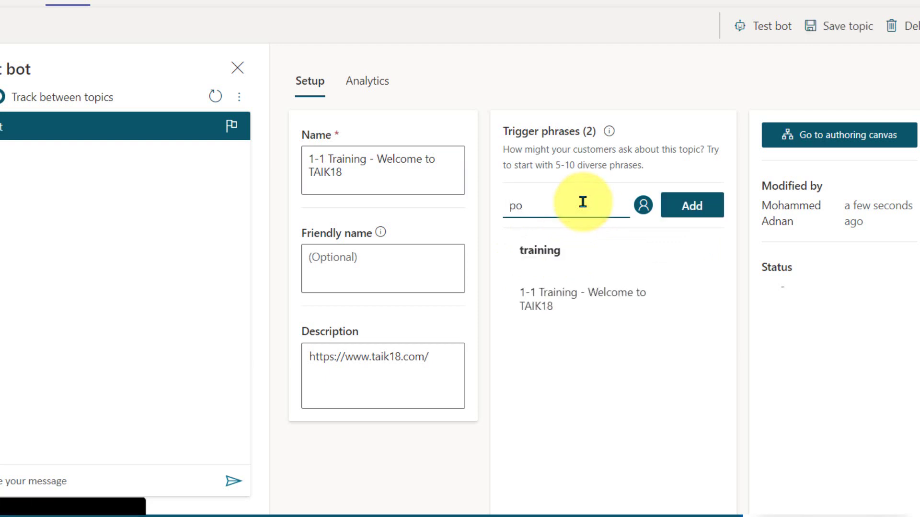
text(wer bi train)
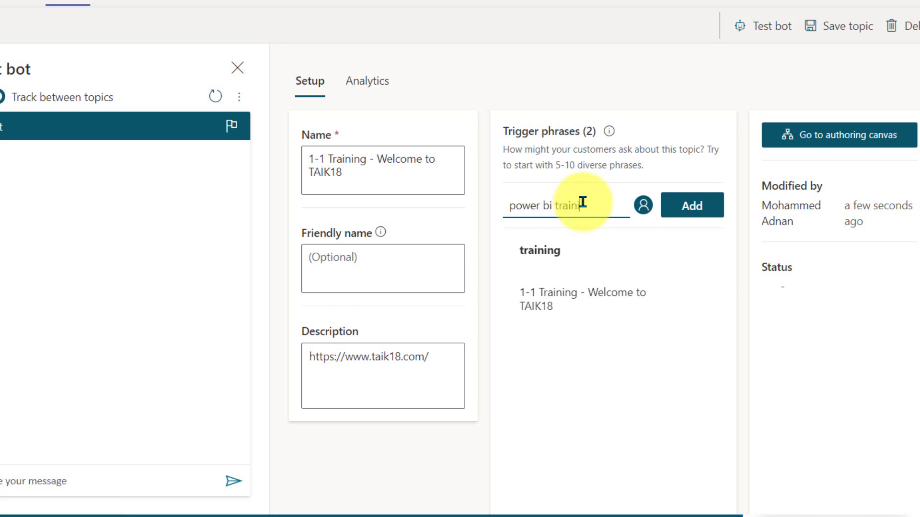
text(ing)
key(Return)
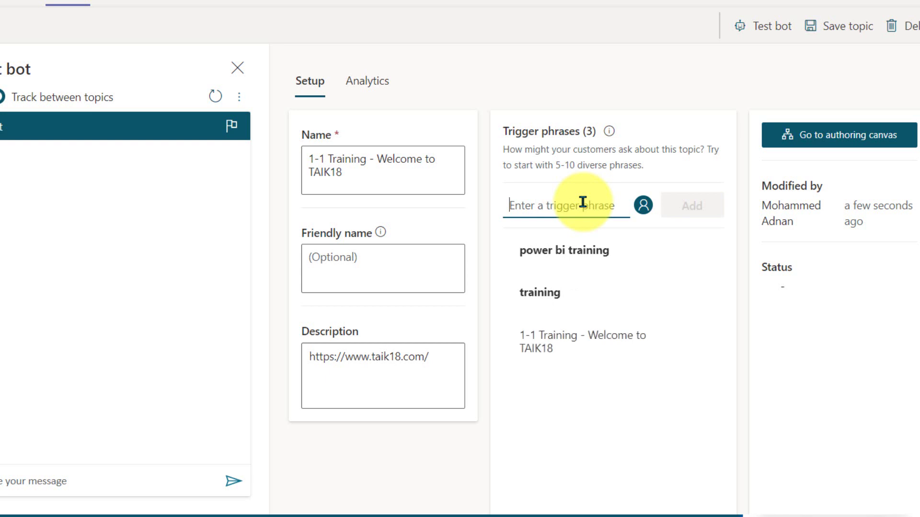
click(855, 30)
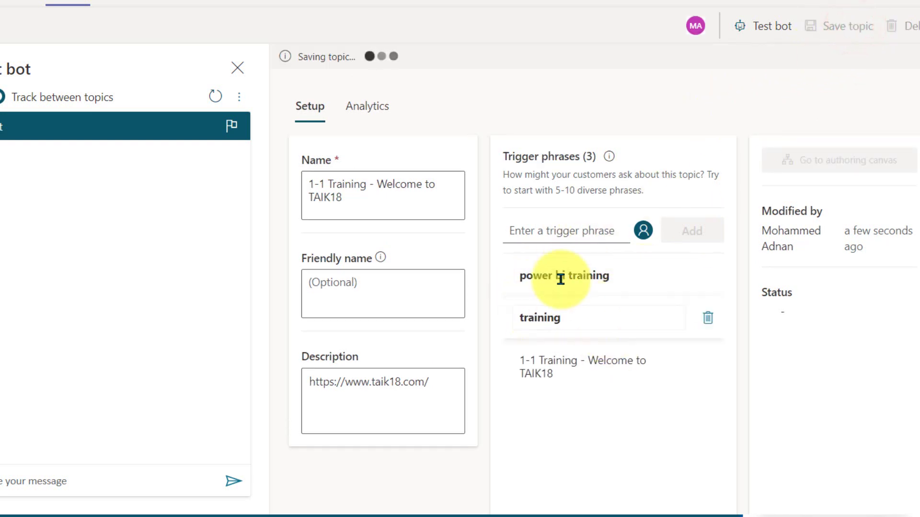
drag(303, 56, 367, 65)
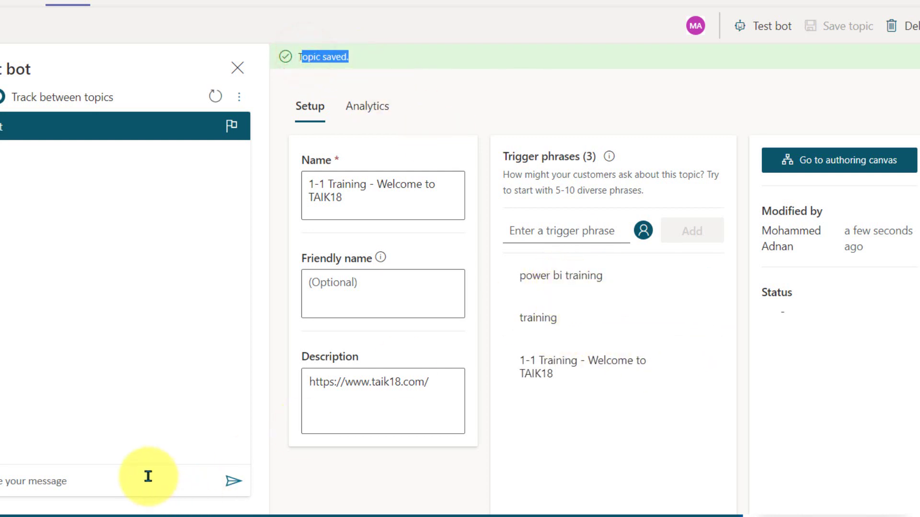
Test the saved topic by sending "training" in the test chat and read the bot's reply.
click(148, 476)
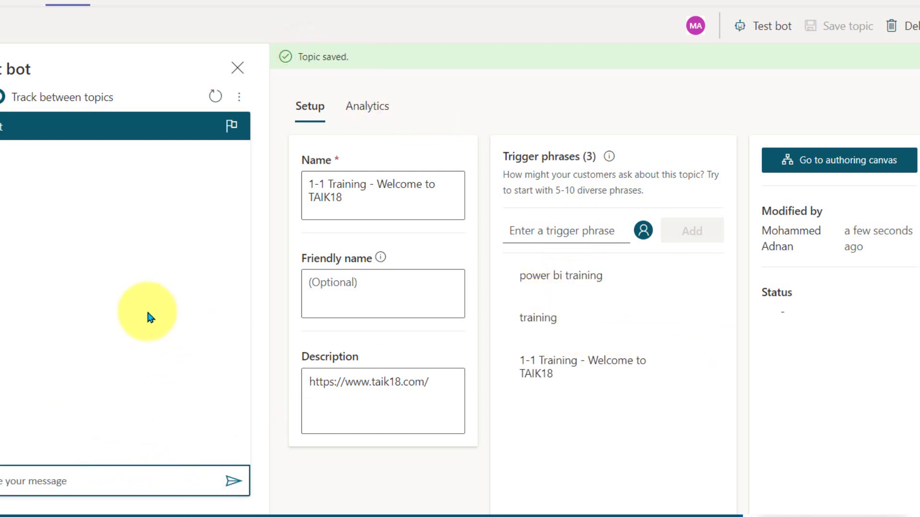
text(training)
key(Return)
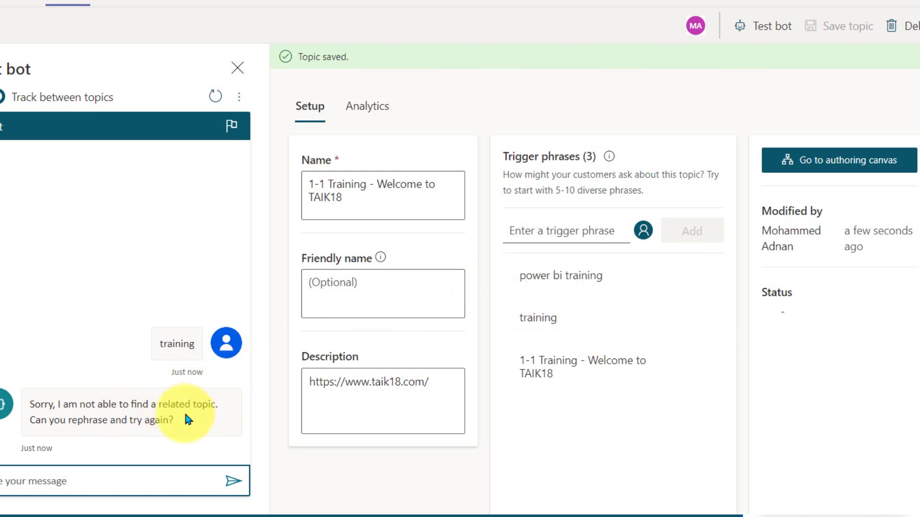
drag(52, 403, 193, 430)
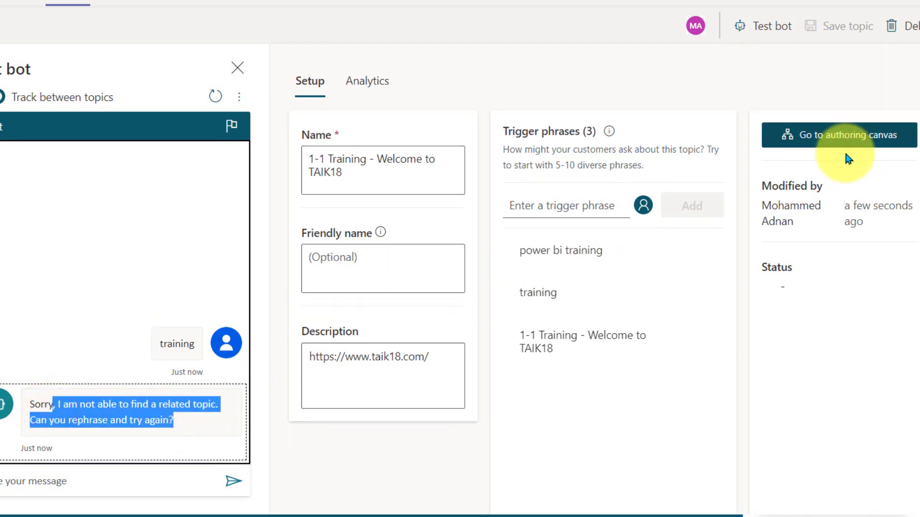
Open the topic's authoring canvas and read the notice shown above the conversation flow.
click(846, 155)
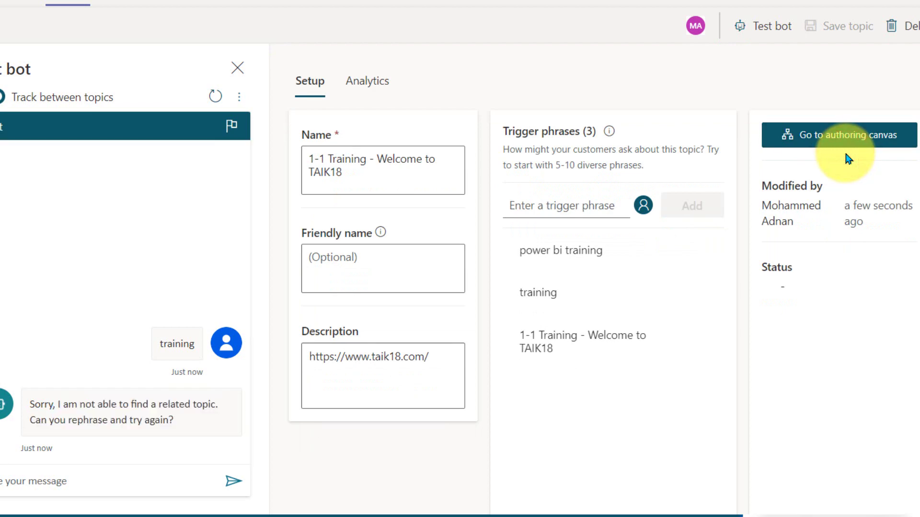
click(848, 139)
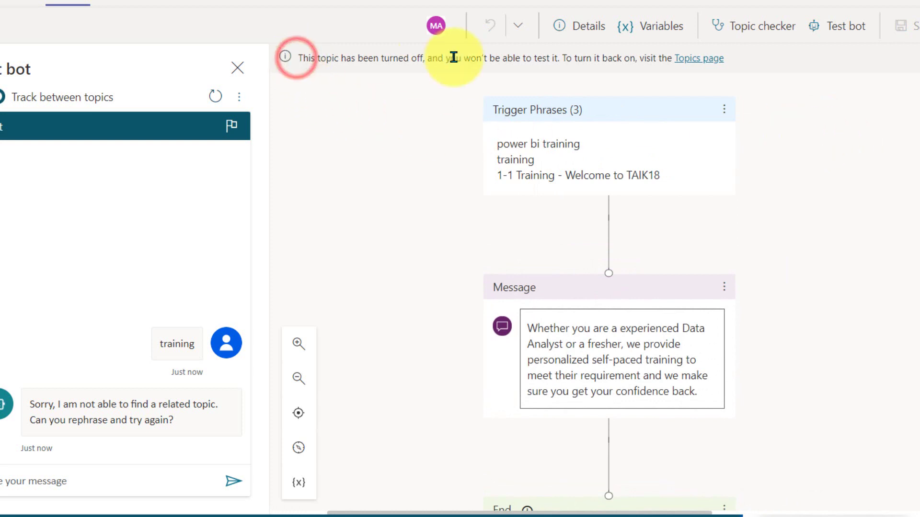
drag(541, 57, 621, 56)
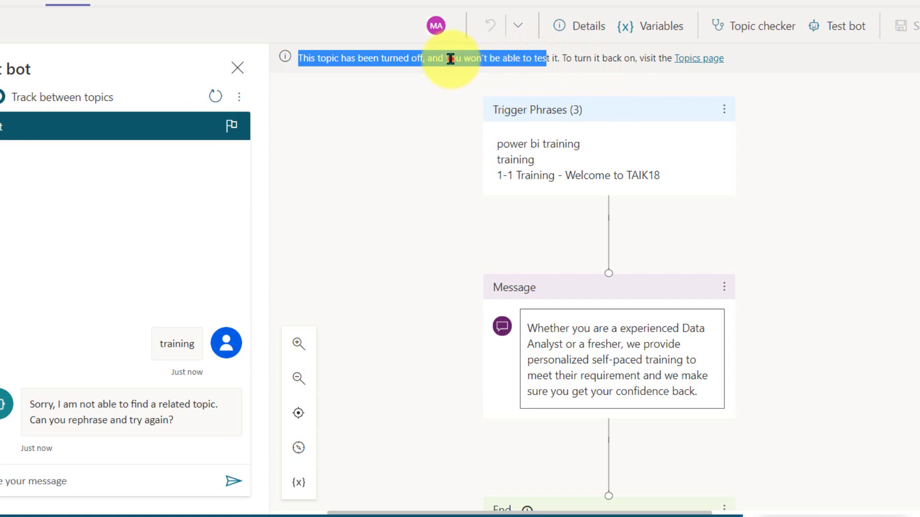
drag(438, 58, 562, 58)
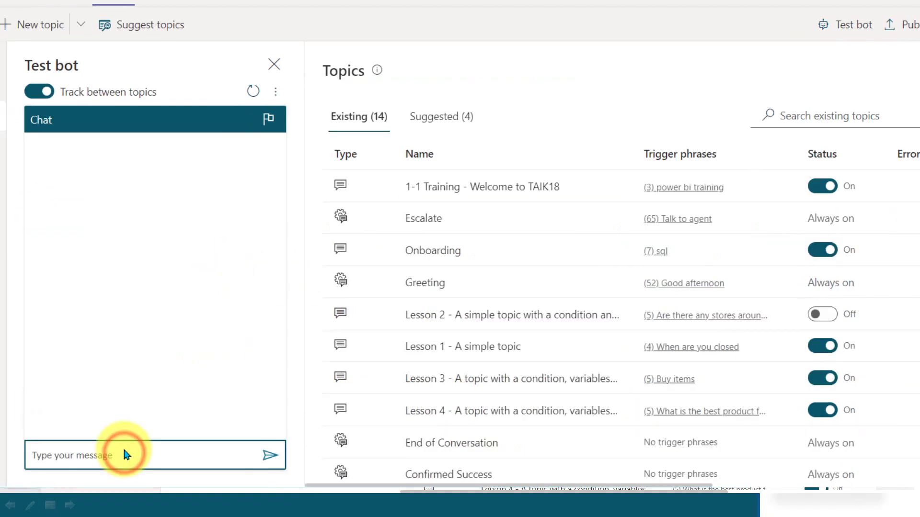
Send "training" in the cleared test chat and examine the survey question's condition branches in the conversation flow.
click(125, 454)
text(t)
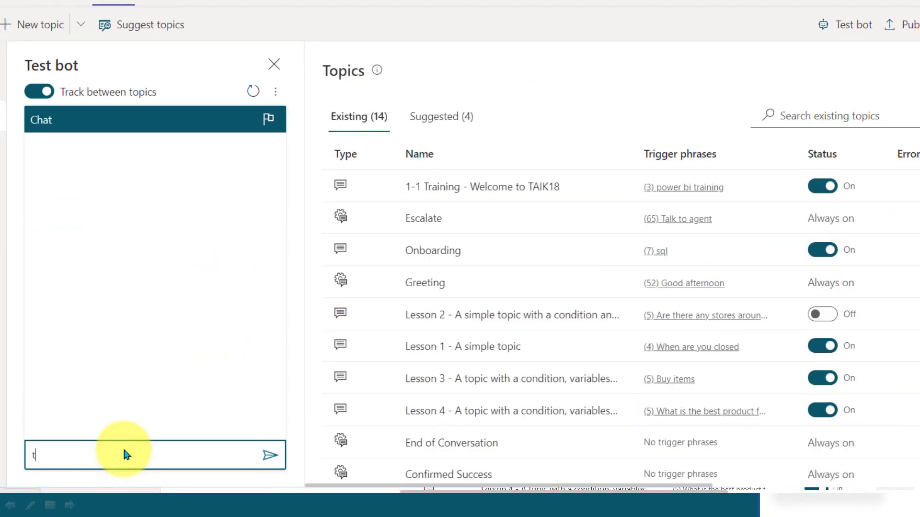
text(raining)
key(Return)
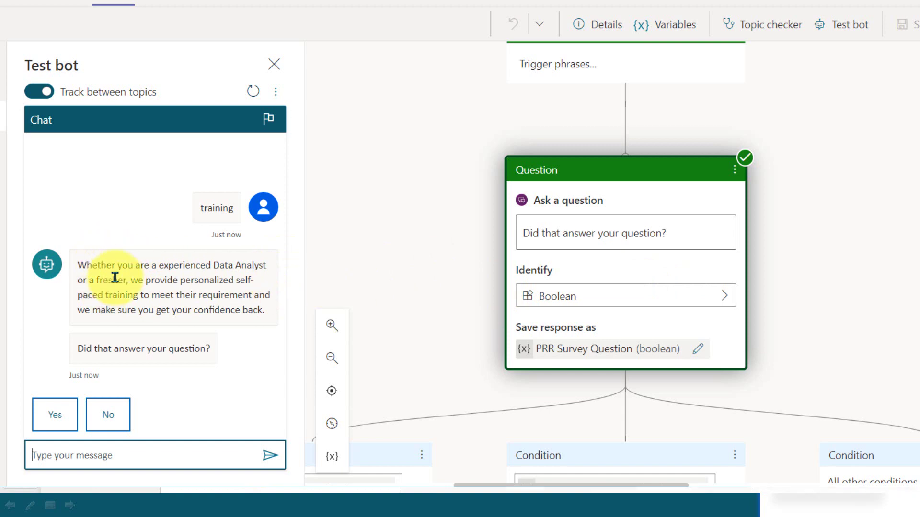
scroll(633, 269, down, 5)
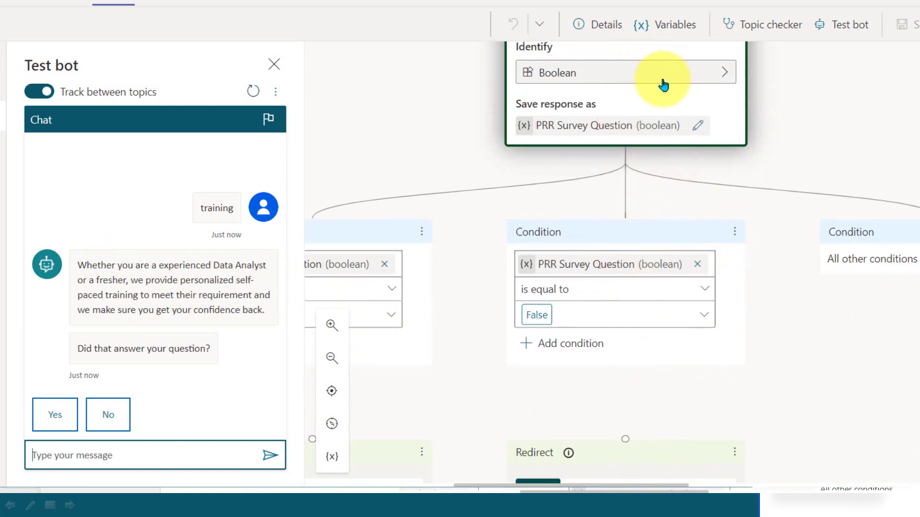
drag(648, 485, 794, 475)
scroll(643, 367, down, 5)
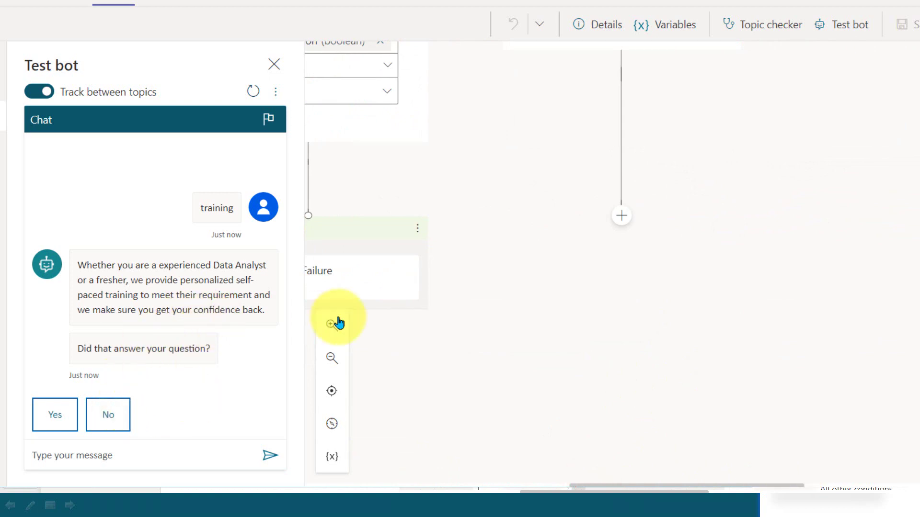
Answer Yes to the bot's "Did that answer your question?" and examine the star rating part of the flow.
click(69, 416)
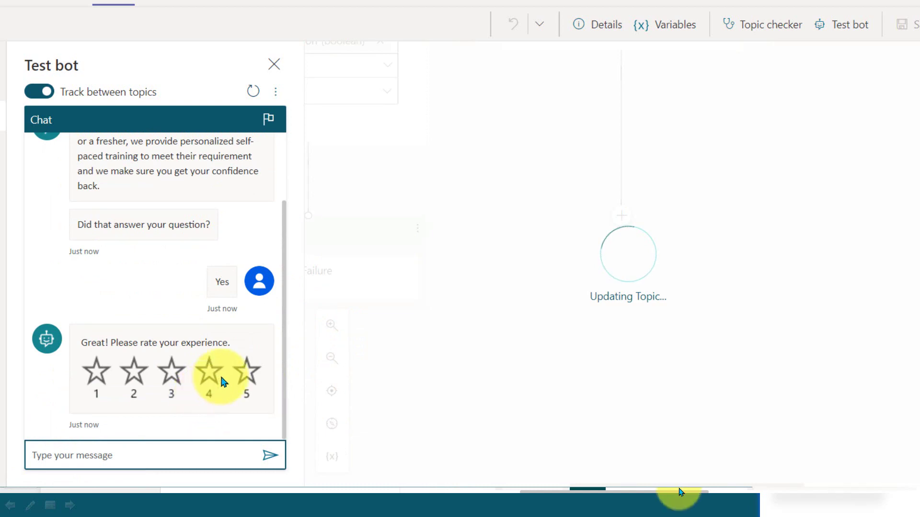
drag(677, 493, 567, 491)
scroll(717, 191, up, 5)
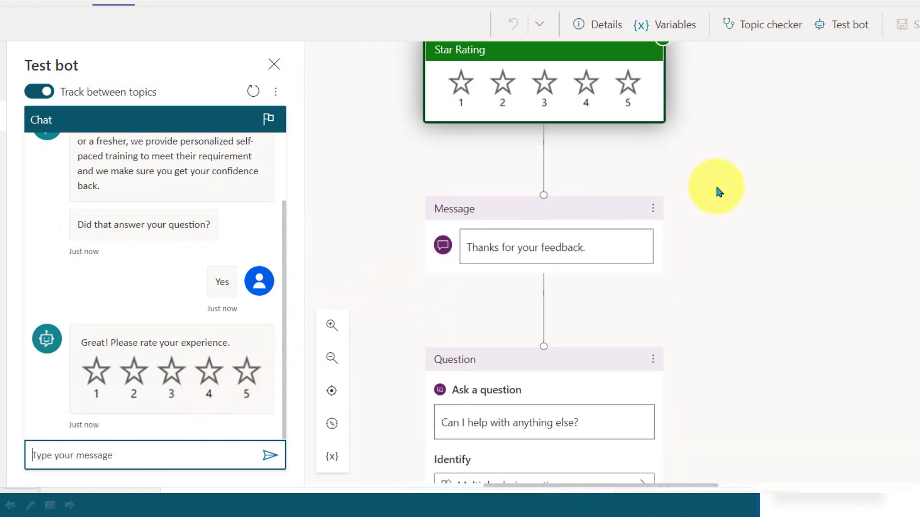